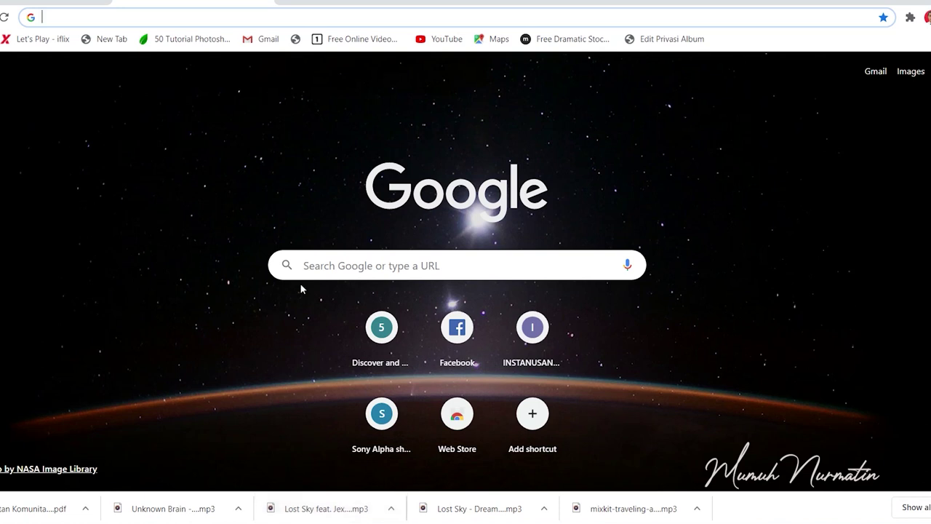
Search Google for 'davinci resolve' by typing 'davinci' and picking the suggestion.
{"action": "left_click", "coordinate": [467, 272]}
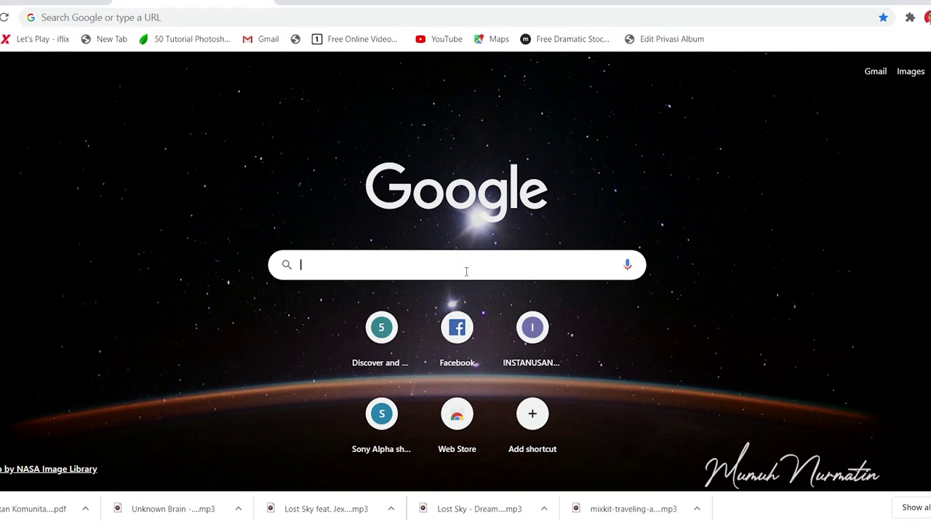
{"action": "type", "text": "davinci"}
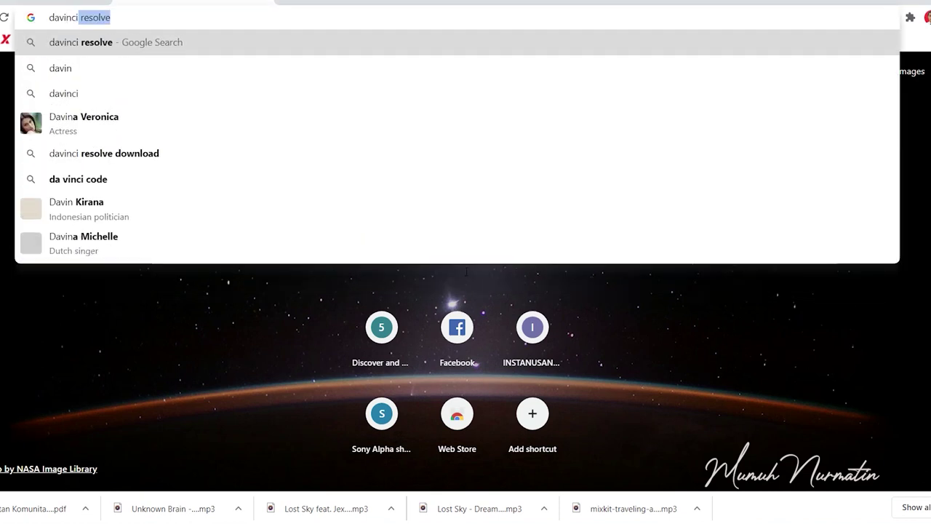
{"action": "left_click", "coordinate": [327, 46]}
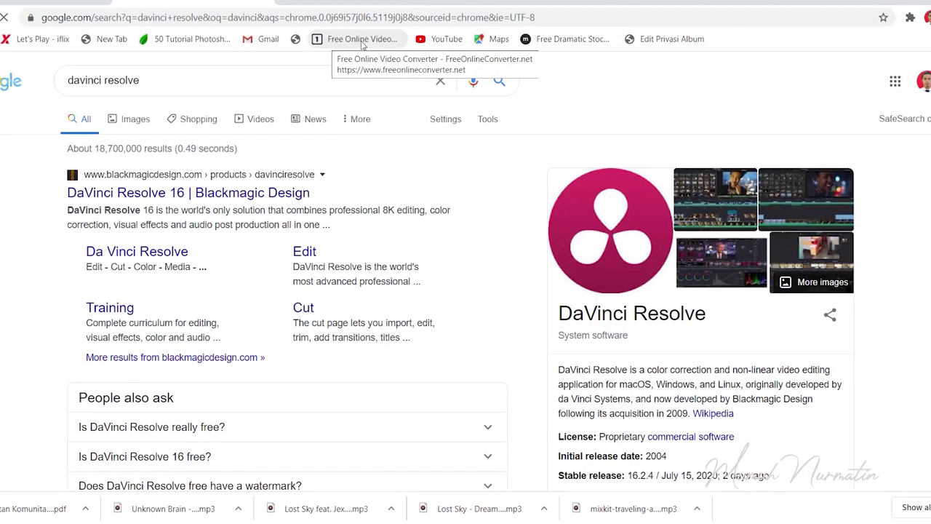
Open the 'DaVinci Resolve 16 | Blackmagic Design' page and scroll to the free and Studio $299 download cards.
{"action": "left_click", "coordinate": [248, 193]}
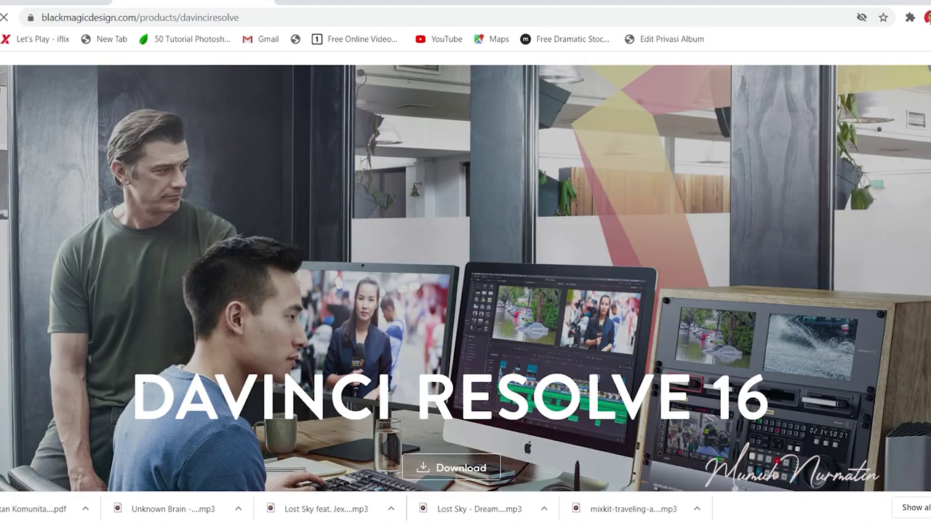
{"action": "scroll", "coordinate": [466, 276], "scroll_direction": "down", "scroll_amount": 4}
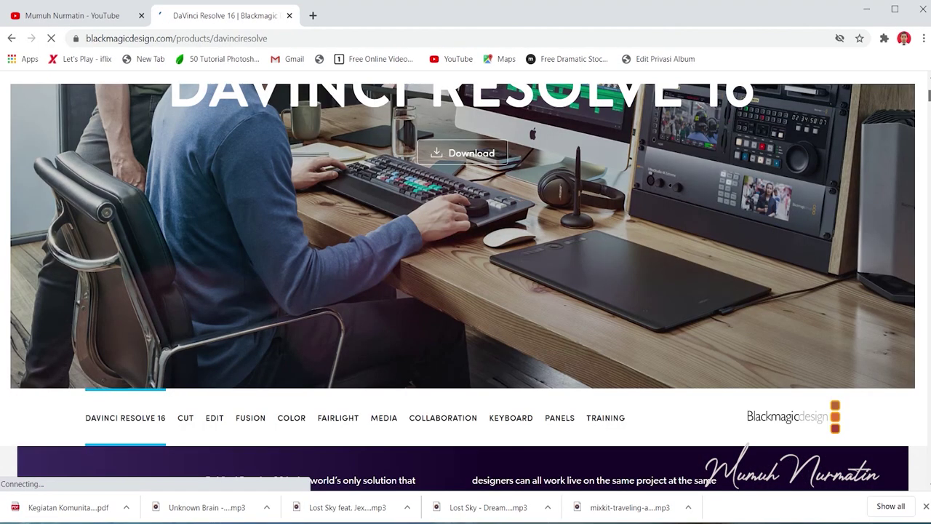
{"action": "scroll", "coordinate": [466, 277], "scroll_direction": "down", "scroll_amount": 2}
{"action": "scroll", "coordinate": [466, 277], "scroll_direction": "down", "scroll_amount": 2}
{"action": "scroll", "coordinate": [466, 277], "scroll_direction": "down", "scroll_amount": 2}
{"action": "scroll", "coordinate": [466, 276], "scroll_direction": "down", "scroll_amount": 3}
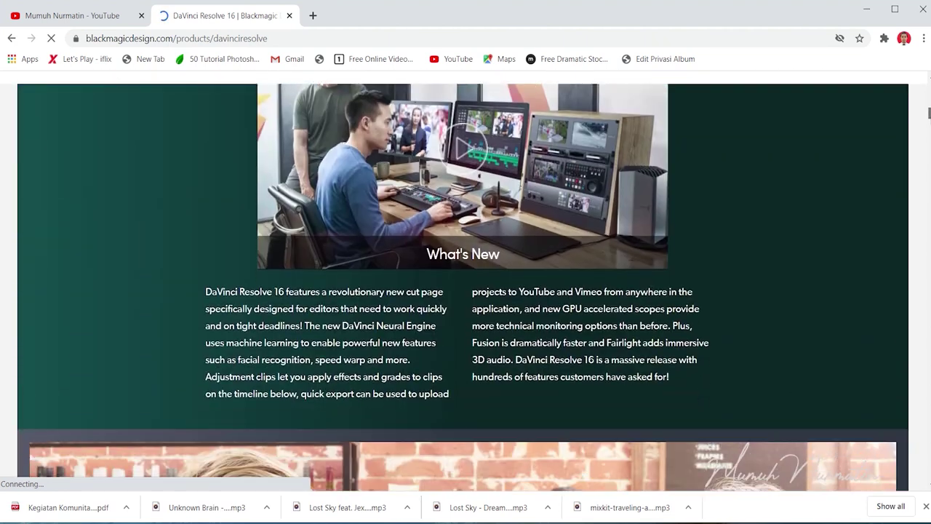
{"action": "scroll", "coordinate": [465, 288], "scroll_direction": "down", "scroll_amount": 1}
{"action": "scroll", "coordinate": [466, 287], "scroll_direction": "down", "scroll_amount": 3}
{"action": "scroll", "coordinate": [466, 288], "scroll_direction": "down", "scroll_amount": 4}
{"action": "scroll", "coordinate": [466, 287], "scroll_direction": "down", "scroll_amount": 2}
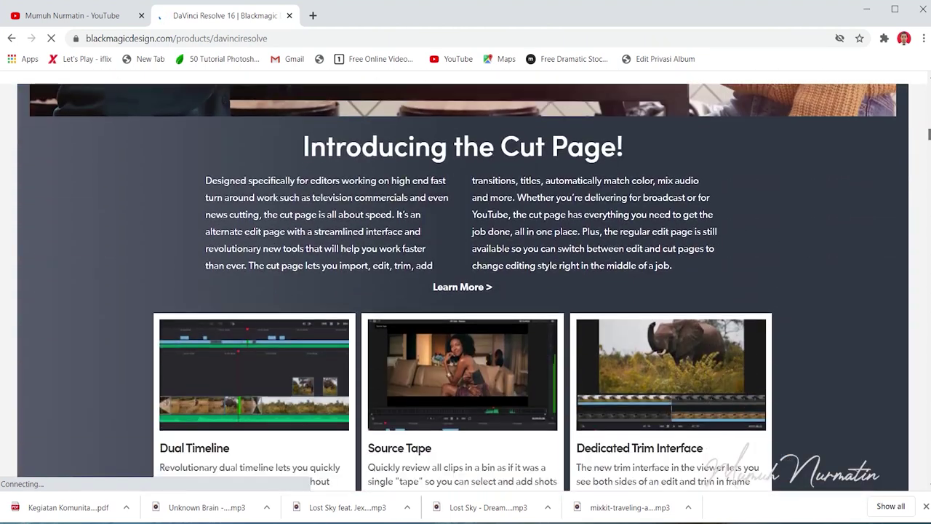
{"action": "scroll", "coordinate": [466, 288], "scroll_direction": "down", "scroll_amount": 3}
{"action": "scroll", "coordinate": [466, 287], "scroll_direction": "down", "scroll_amount": 2}
{"action": "scroll", "coordinate": [466, 288], "scroll_direction": "down", "scroll_amount": 5}
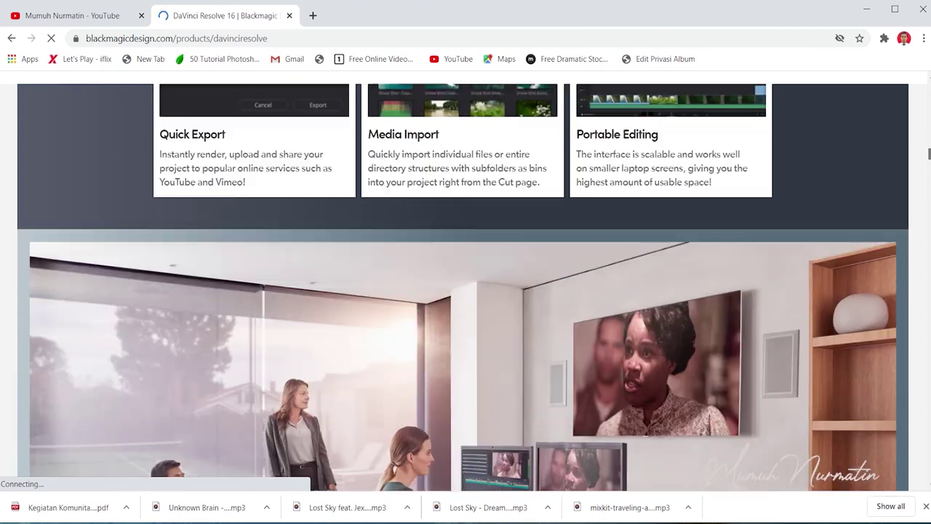
{"action": "scroll", "coordinate": [466, 288], "scroll_direction": "down", "scroll_amount": 6}
{"action": "scroll", "coordinate": [465, 288], "scroll_direction": "down", "scroll_amount": 7}
{"action": "scroll", "coordinate": [466, 288], "scroll_direction": "down", "scroll_amount": 2}
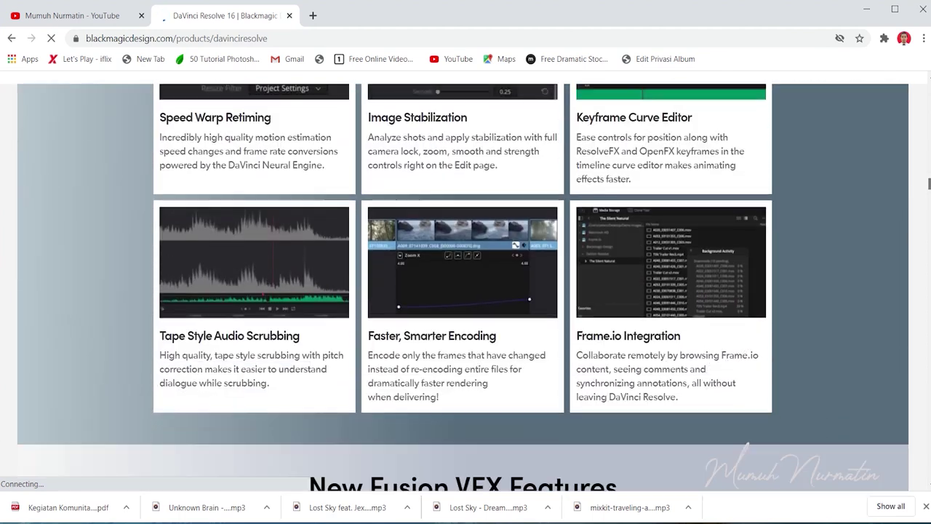
{"action": "scroll", "coordinate": [466, 288], "scroll_direction": "down", "scroll_amount": 1}
{"action": "scroll", "coordinate": [466, 287], "scroll_direction": "down", "scroll_amount": 4}
{"action": "scroll", "coordinate": [466, 287], "scroll_direction": "down", "scroll_amount": 5}
{"action": "scroll", "coordinate": [465, 287], "scroll_direction": "down", "scroll_amount": 2}
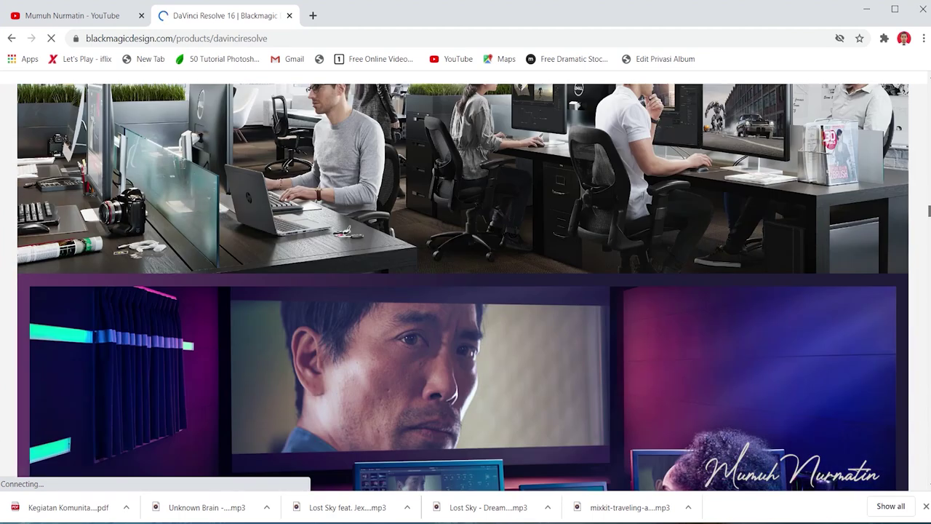
{"action": "scroll", "coordinate": [466, 287], "scroll_direction": "down", "scroll_amount": 4}
{"action": "scroll", "coordinate": [919, 293], "scroll_direction": "down", "scroll_amount": 4}
{"action": "scroll", "coordinate": [920, 292], "scroll_direction": "down", "scroll_amount": 4}
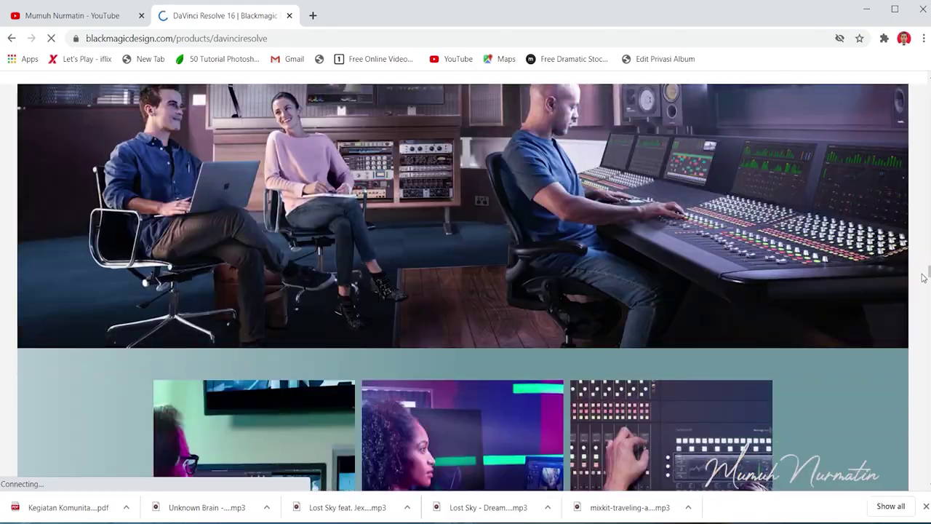
{"action": "scroll", "coordinate": [919, 293], "scroll_direction": "down", "scroll_amount": 4}
{"action": "scroll", "coordinate": [919, 293], "scroll_direction": "down", "scroll_amount": 3}
{"action": "scroll", "coordinate": [919, 293], "scroll_direction": "down", "scroll_amount": 4}
{"action": "scroll", "coordinate": [919, 293], "scroll_direction": "down", "scroll_amount": 4}
{"action": "scroll", "coordinate": [918, 294], "scroll_direction": "down", "scroll_amount": 4}
{"action": "scroll", "coordinate": [915, 305], "scroll_direction": "down", "scroll_amount": 3}
{"action": "scroll", "coordinate": [913, 311], "scroll_direction": "down", "scroll_amount": 4}
{"action": "scroll", "coordinate": [911, 313], "scroll_direction": "down", "scroll_amount": 4}
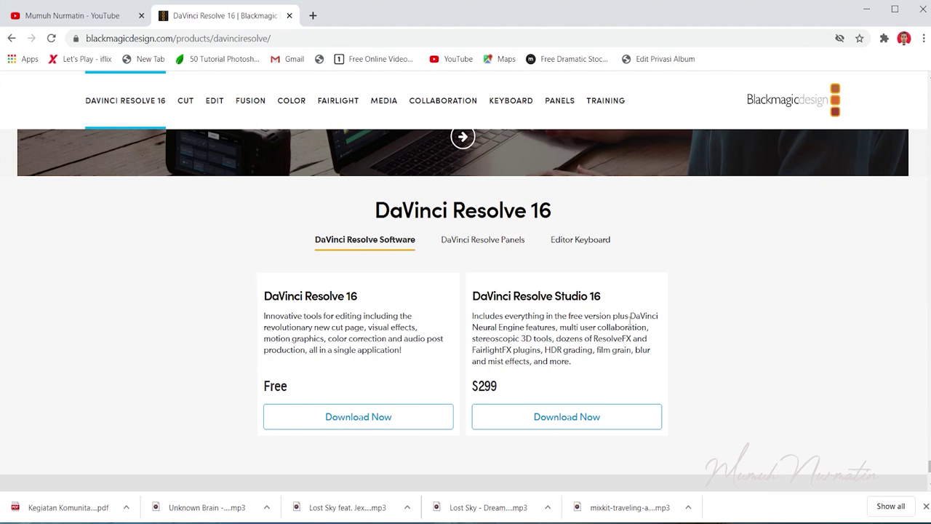
{"action": "scroll", "coordinate": [400, 353], "scroll_direction": "down", "scroll_amount": 4}
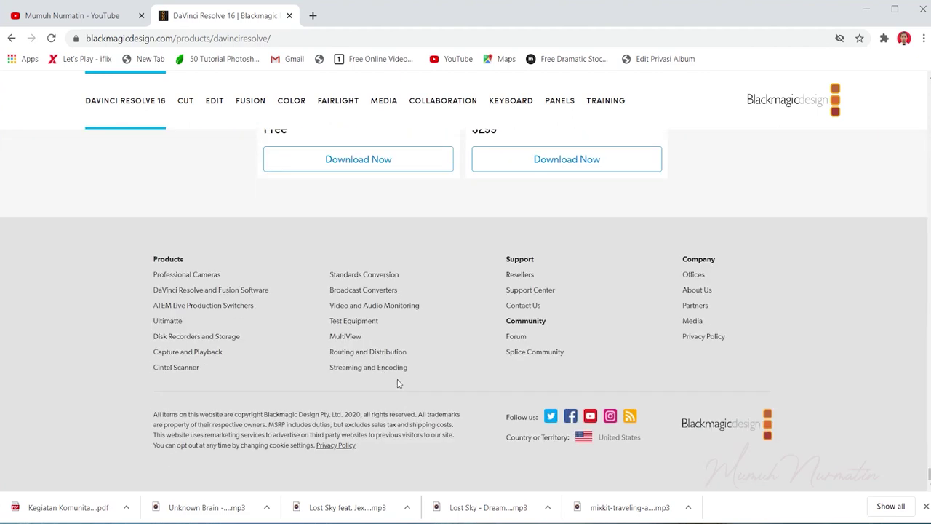
{"action": "scroll", "coordinate": [398, 384], "scroll_direction": "up", "scroll_amount": 3}
Request the free DaVinci Resolve 16 Windows download, view the registration form, then minimize Chrome.
{"action": "left_click", "coordinate": [393, 352]}
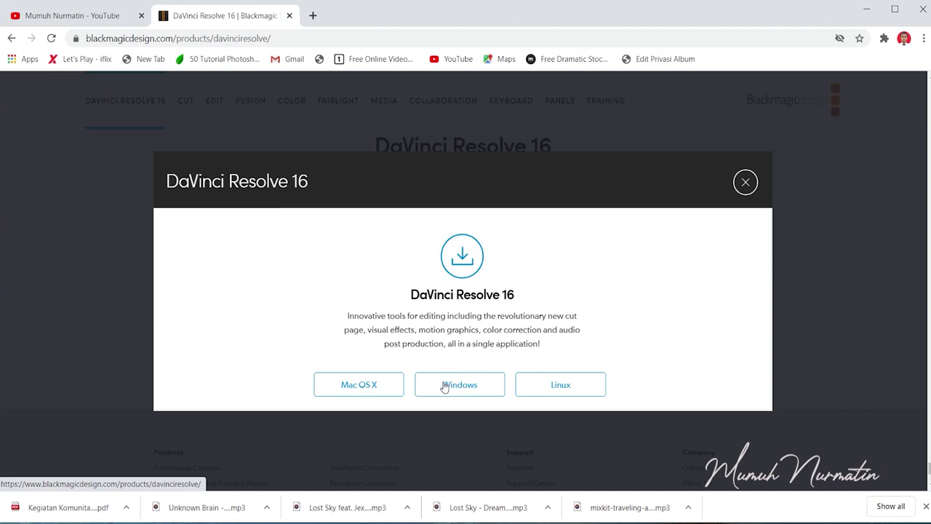
{"action": "left_click", "coordinate": [445, 387]}
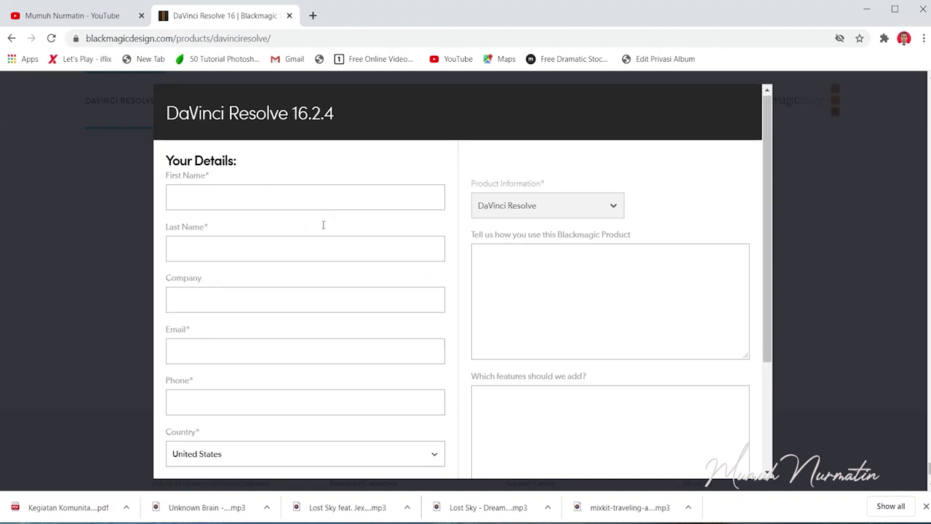
{"action": "scroll", "coordinate": [325, 230], "scroll_direction": "down", "scroll_amount": 3}
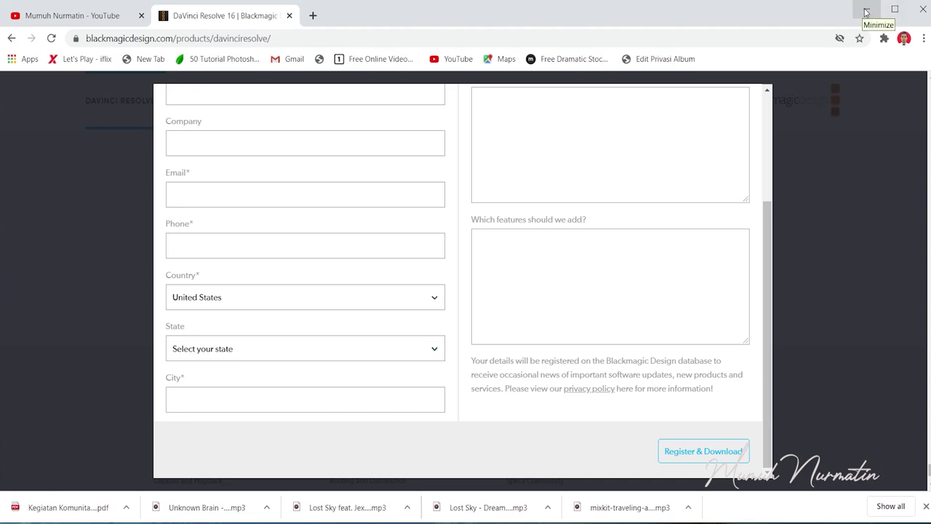
{"action": "left_click", "coordinate": [867, 13]}
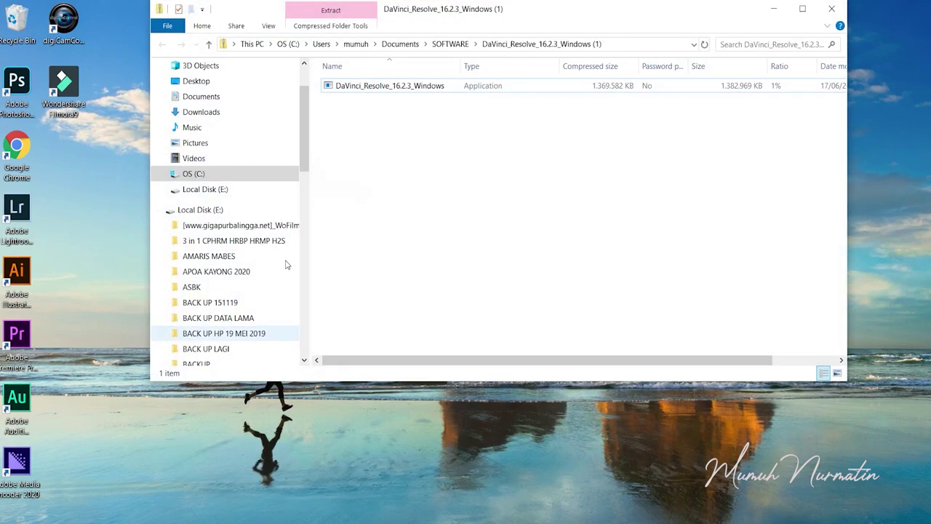
Maximize File Explorer and open the DaVinci_Resolve_16.2.3_Windows installer from the SOFTWARE folder.
{"action": "left_click", "coordinate": [804, 10]}
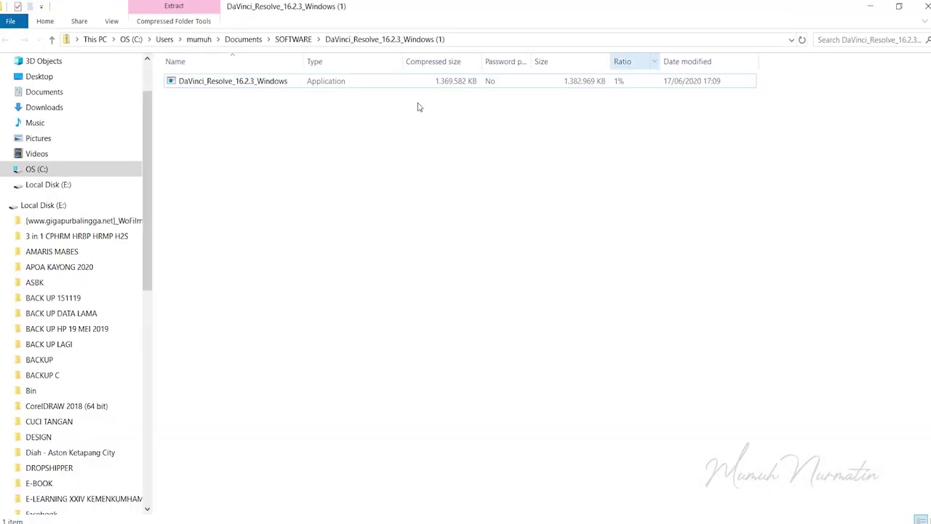
{"action": "right_click", "coordinate": [272, 83]}
{"action": "left_click", "coordinate": [285, 93]}
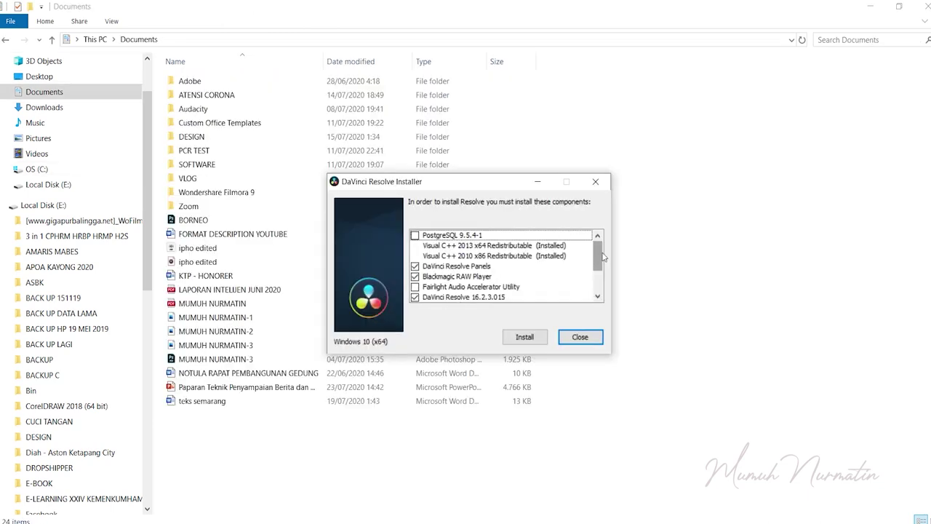
Install the checked components, including DaVinci Resolve 16.2.3.015, and minimize Explorer.
{"action": "left_click_drag", "start_coordinate": [600, 257], "coordinate": [601, 277]}
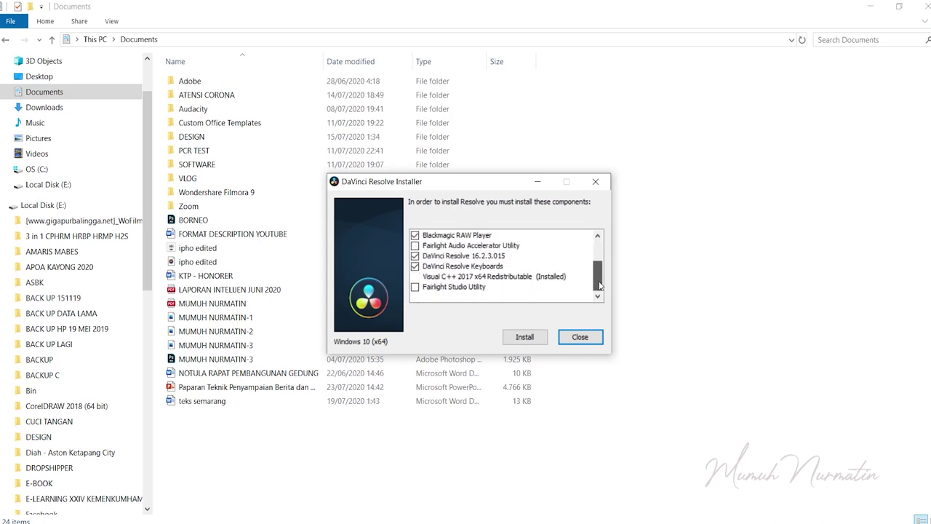
{"action": "left_click", "coordinate": [527, 338]}
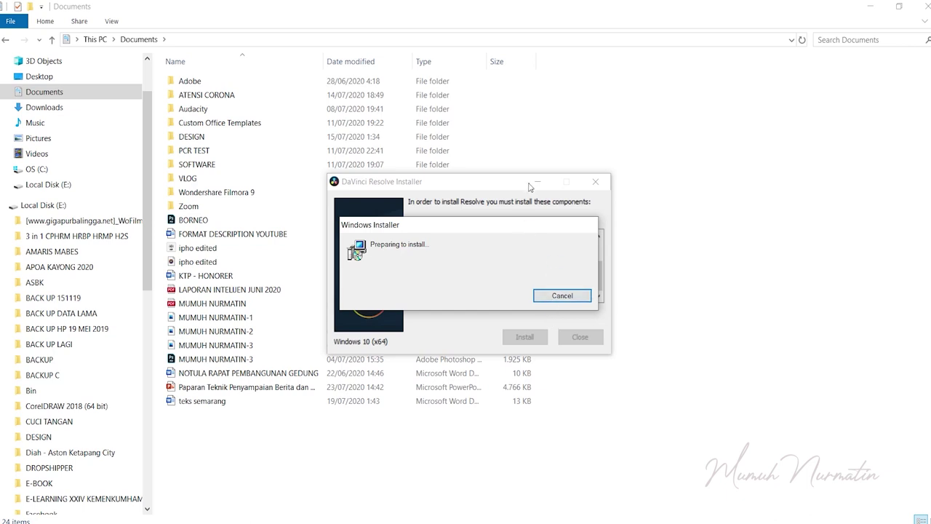
{"action": "left_click", "coordinate": [870, 7]}
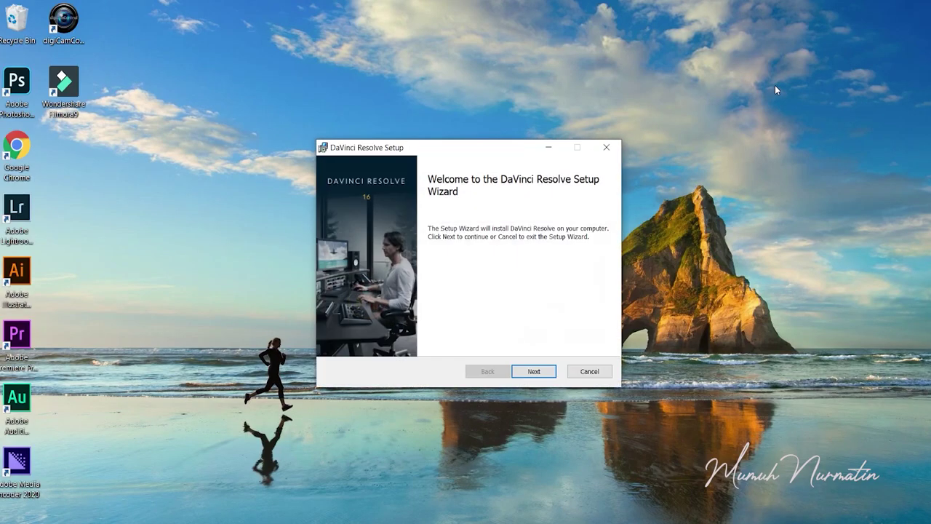
Accept the license, keep the default install folder, install, then close the wizard and success message.
{"action": "left_click", "coordinate": [540, 373]}
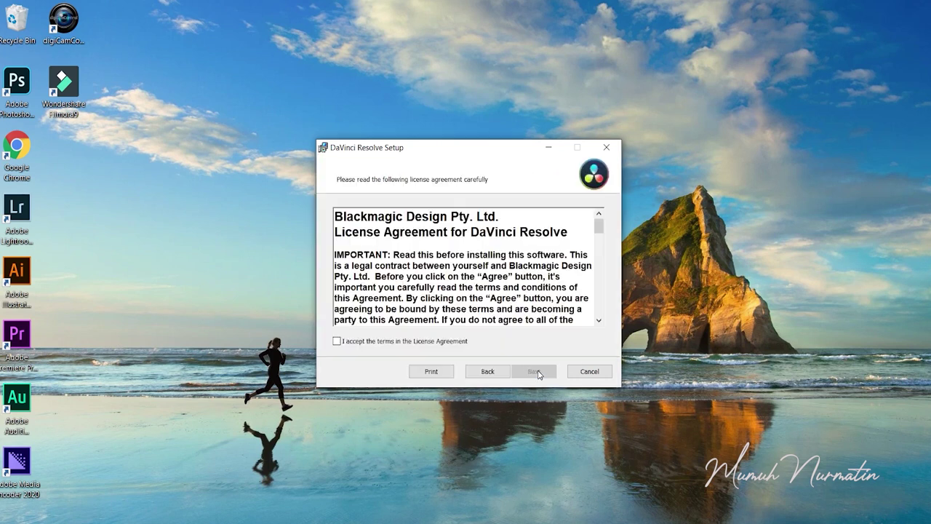
{"action": "left_click", "coordinate": [337, 341]}
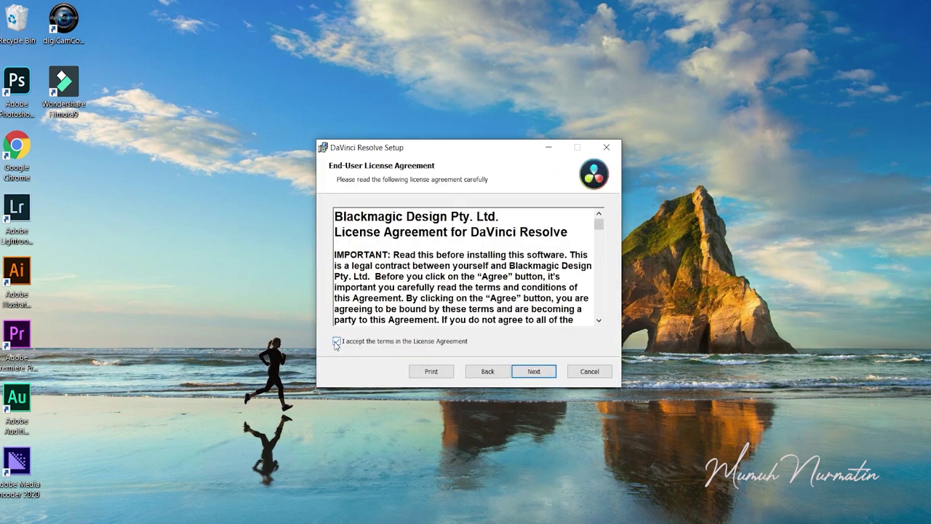
{"action": "left_click", "coordinate": [529, 373]}
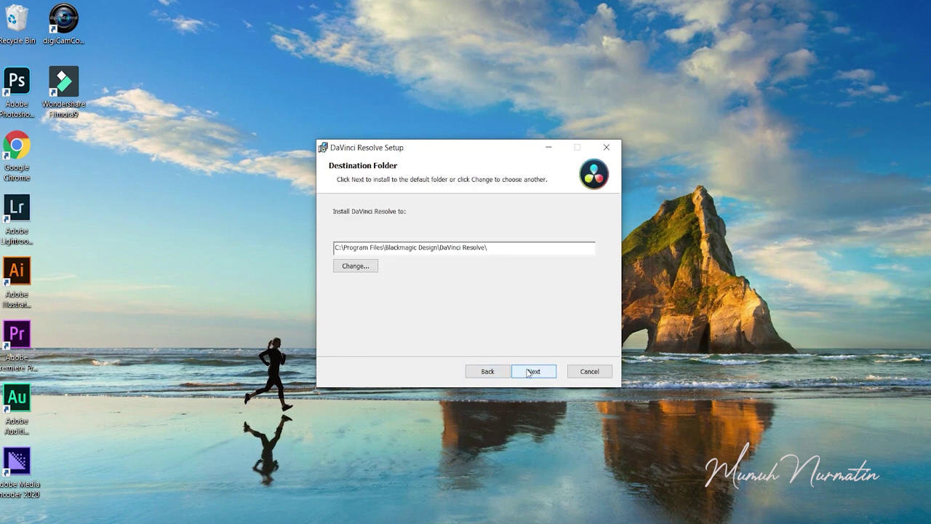
{"action": "left_click", "coordinate": [529, 374]}
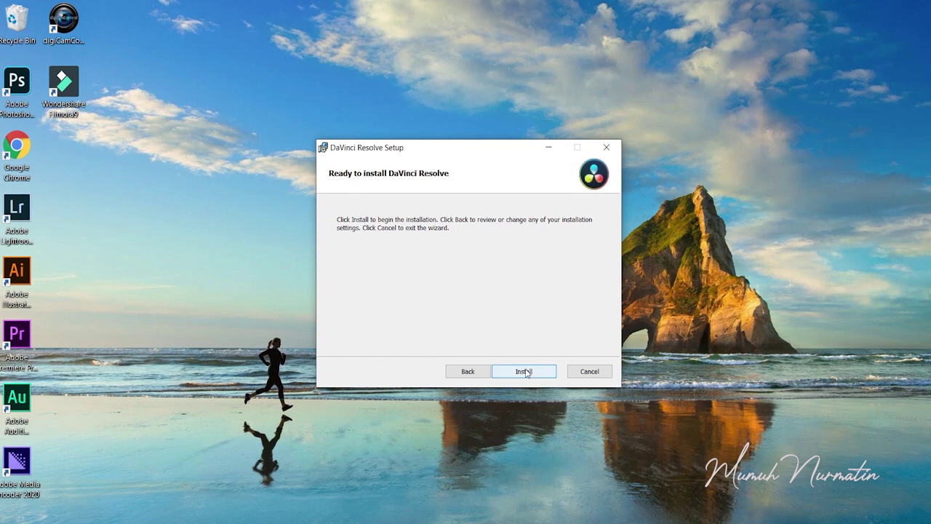
{"action": "left_click", "coordinate": [527, 374]}
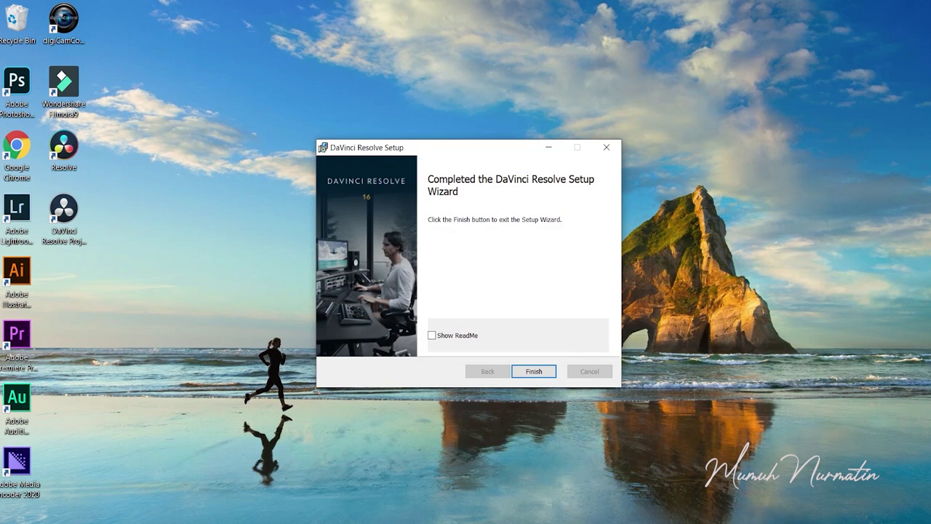
{"action": "left_click", "coordinate": [528, 371]}
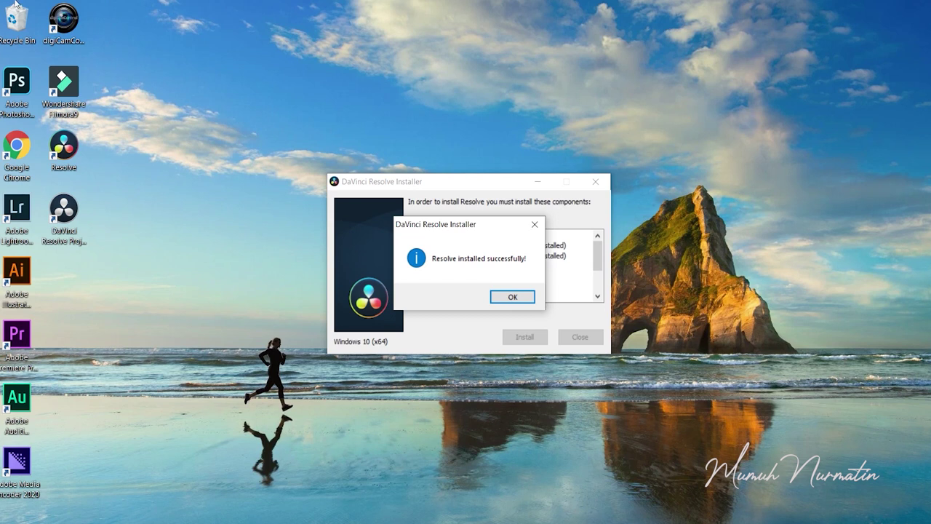
{"action": "left_click", "coordinate": [499, 299]}
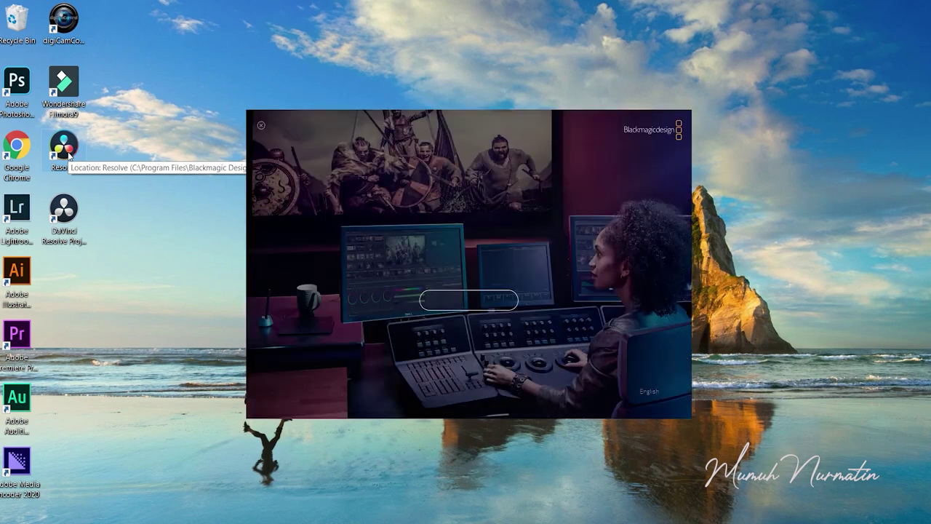
Step through the welcome tour's MEDIA, EDIT and FUSION pages, then skip the rest.
{"action": "left_click", "coordinate": [435, 302]}
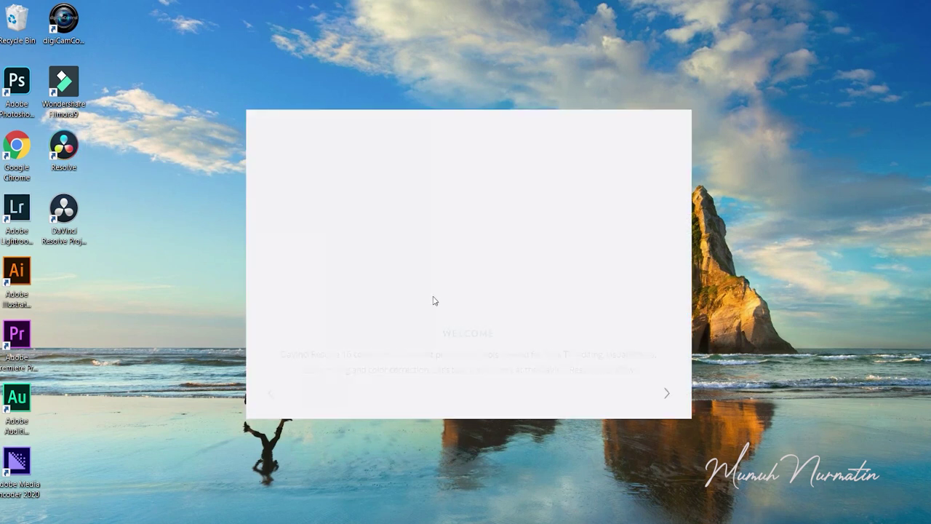
{"action": "left_click", "coordinate": [666, 394]}
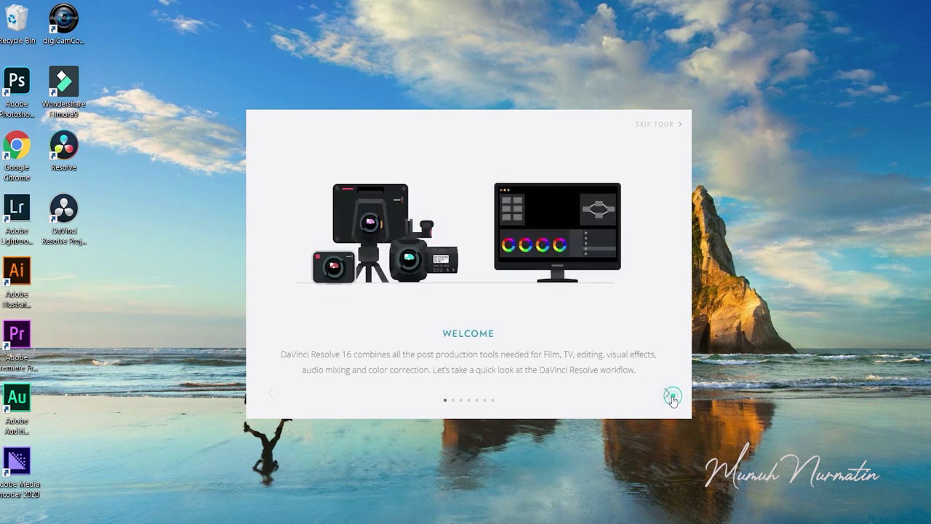
{"action": "left_click", "coordinate": [663, 394]}
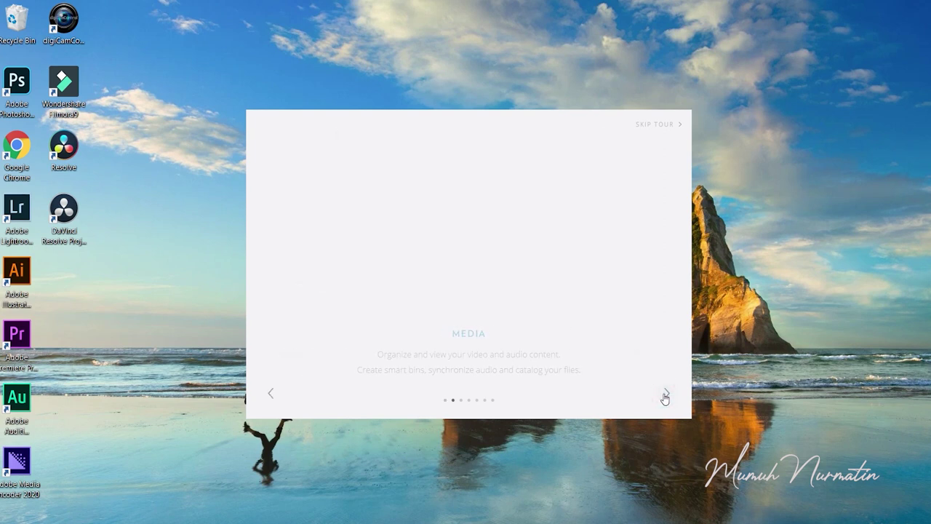
{"action": "left_click", "coordinate": [665, 394]}
{"action": "left_click", "coordinate": [664, 395]}
{"action": "left_click", "coordinate": [647, 126]}
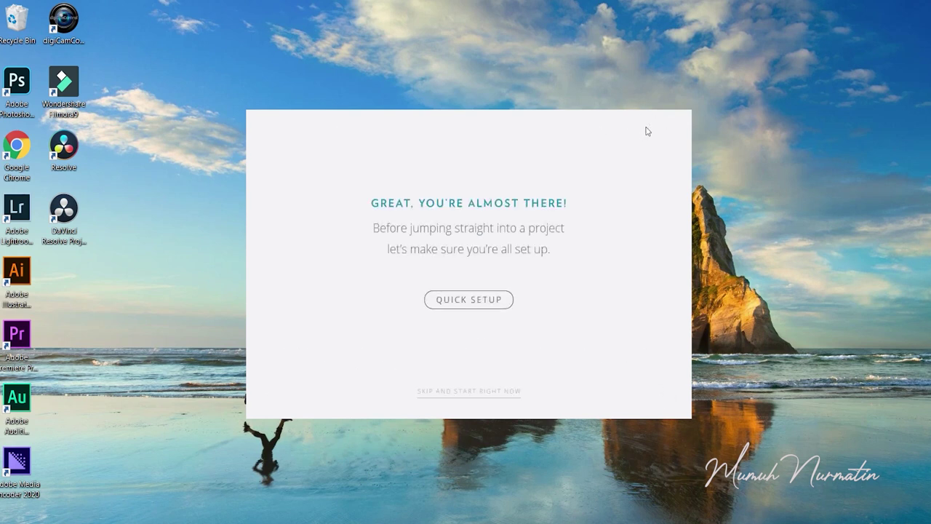
Run quick setup with an HD project, default media storage and Adobe Premiere Pro keyboard layout.
{"action": "left_click", "coordinate": [463, 301]}
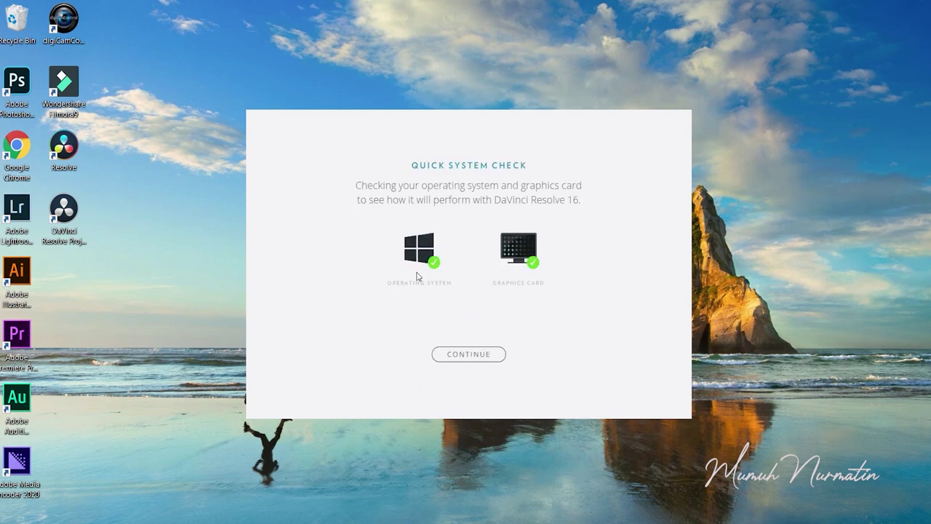
{"action": "left_click", "coordinate": [478, 357]}
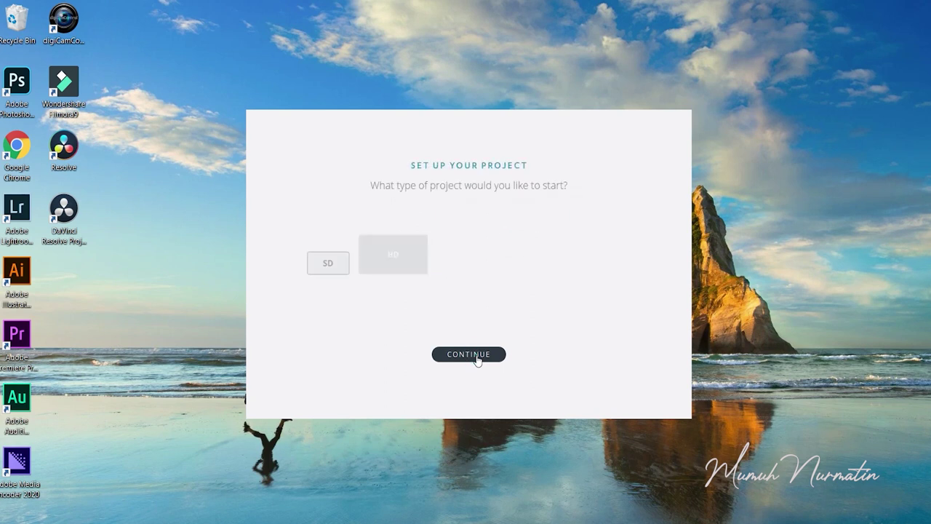
{"action": "left_click", "coordinate": [392, 259]}
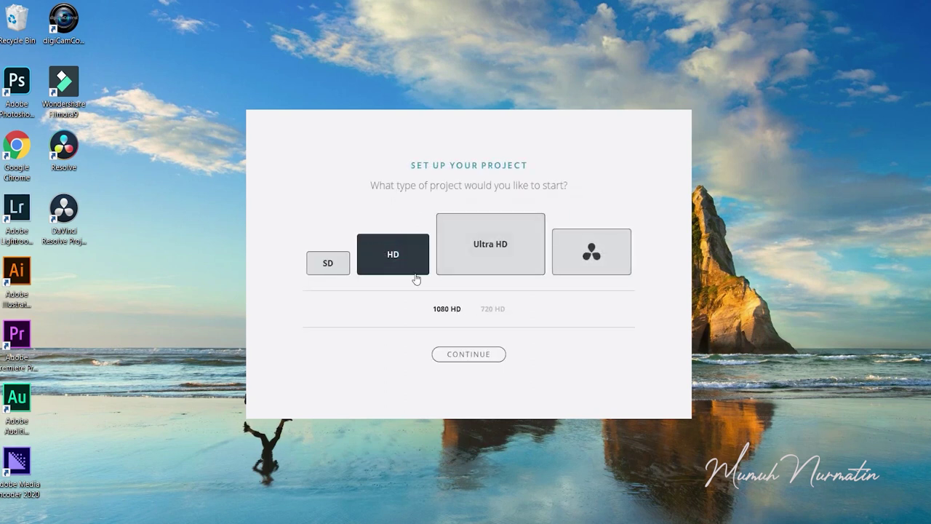
{"action": "left_click", "coordinate": [451, 355]}
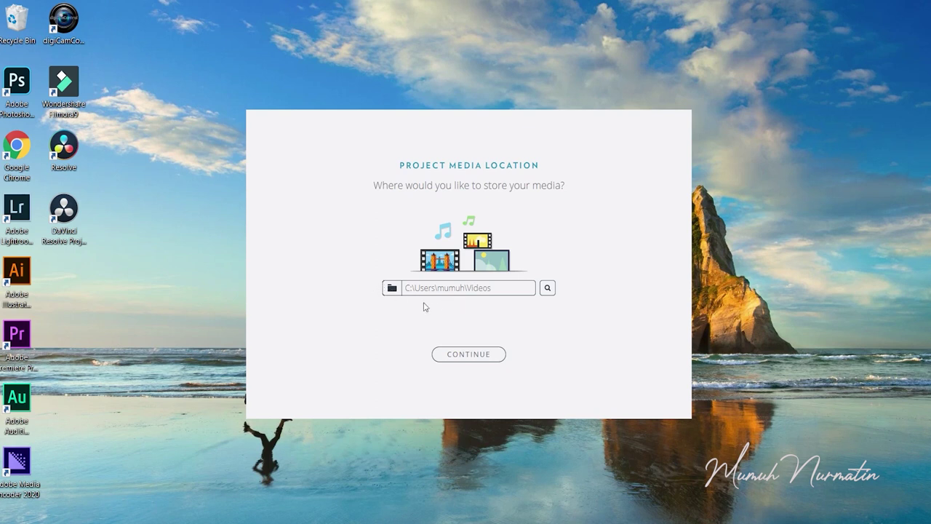
{"action": "left_click", "coordinate": [474, 354]}
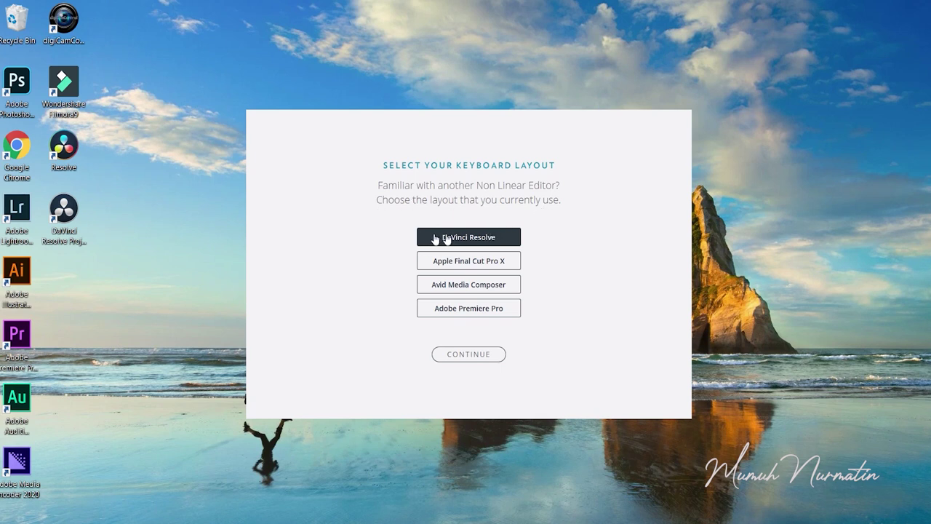
{"action": "left_click", "coordinate": [481, 310]}
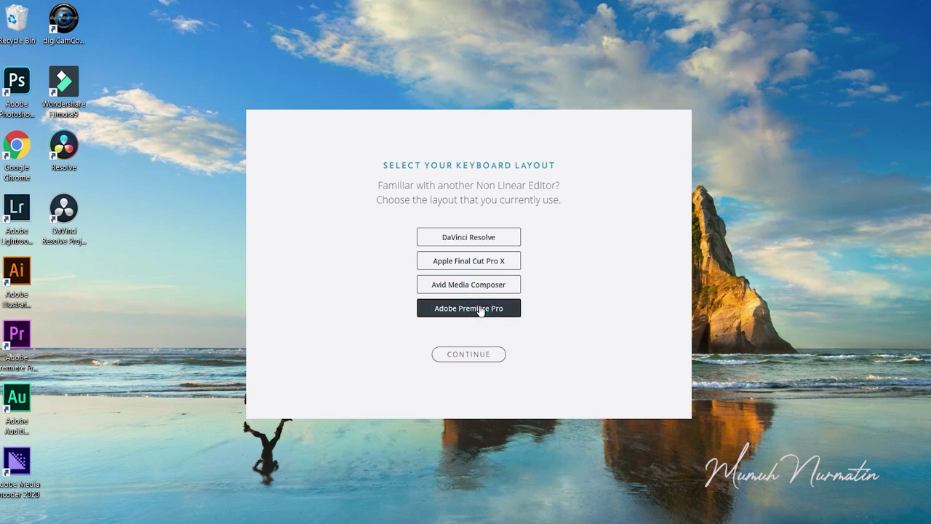
{"action": "left_click", "coordinate": [472, 356]}
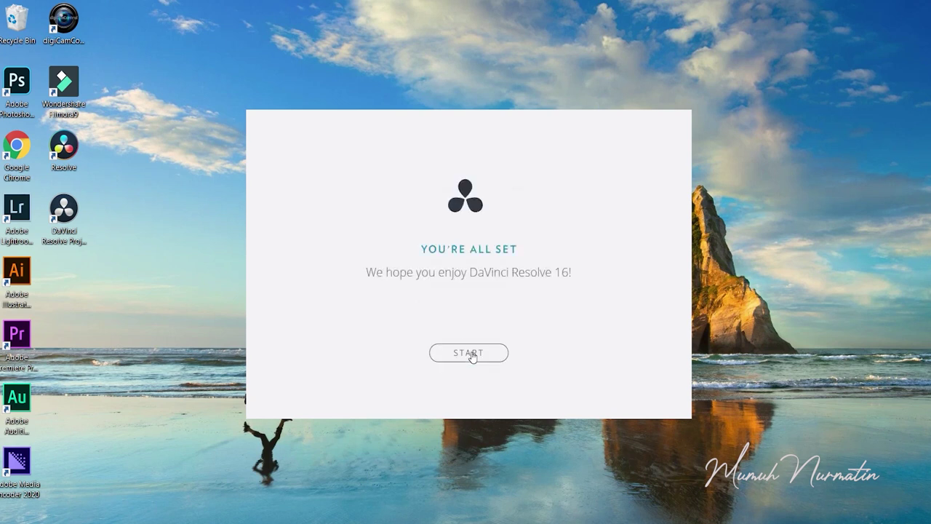
{"action": "left_click", "coordinate": [480, 350]}
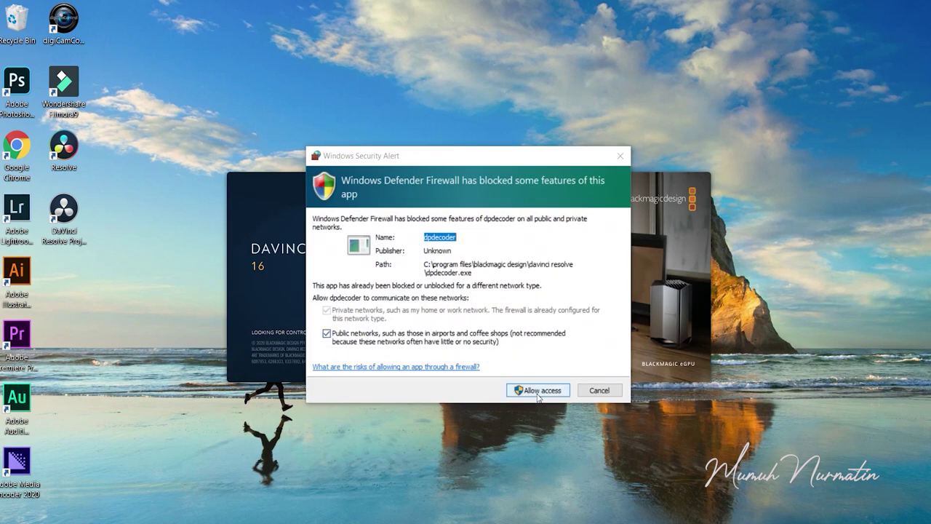
Allow dpdecoder and FusionScript through Windows Defender Firewall while Resolve loads.
{"action": "left_click", "coordinate": [539, 396]}
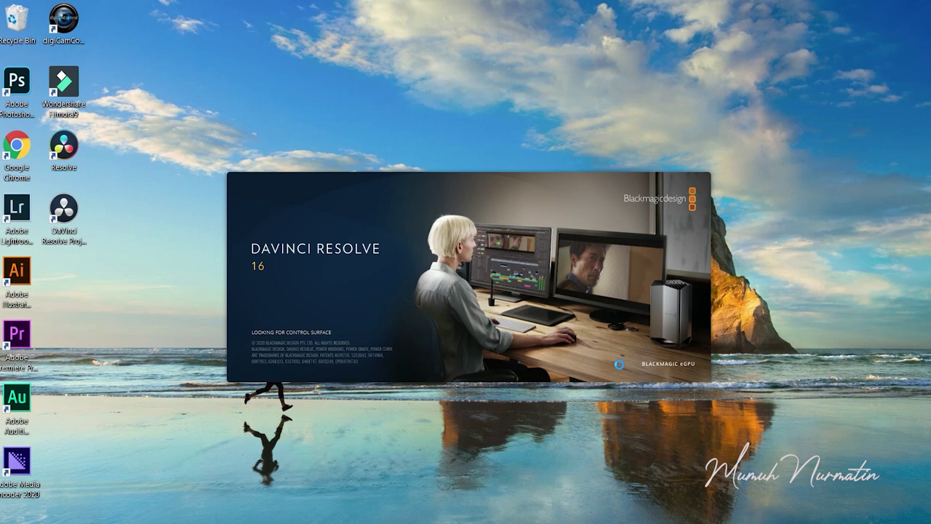
{"action": "left_click", "coordinate": [542, 392]}
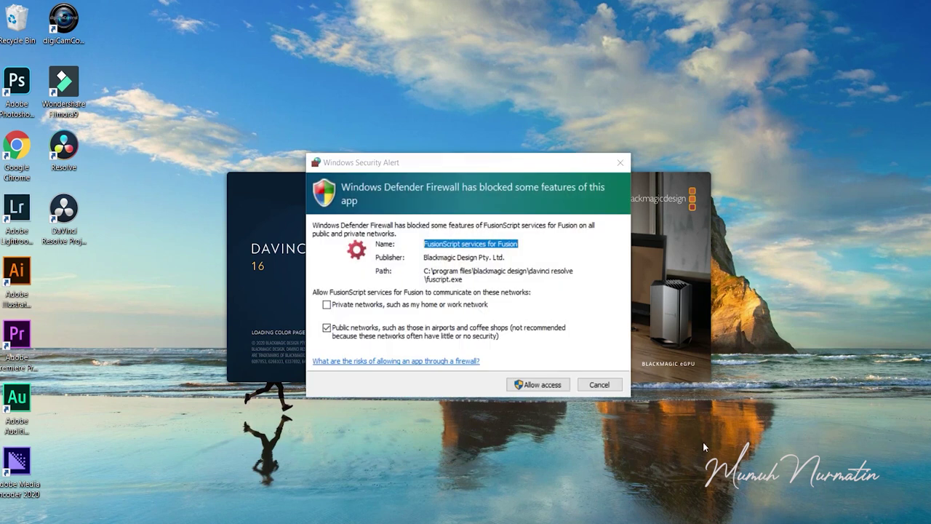
{"action": "left_click", "coordinate": [546, 383]}
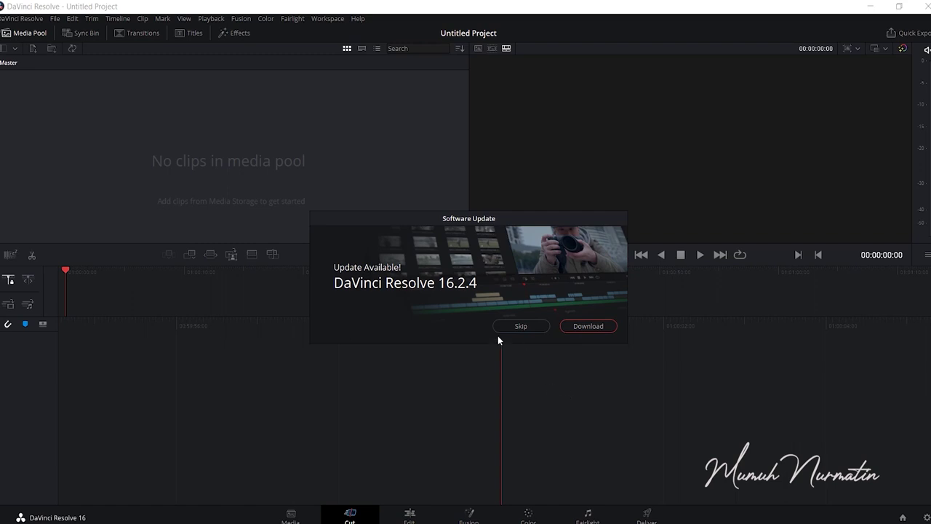
Open the 16.2.4 update download page, then return to the empty Untitled Project on the Cut page.
{"action": "left_click", "coordinate": [572, 326]}
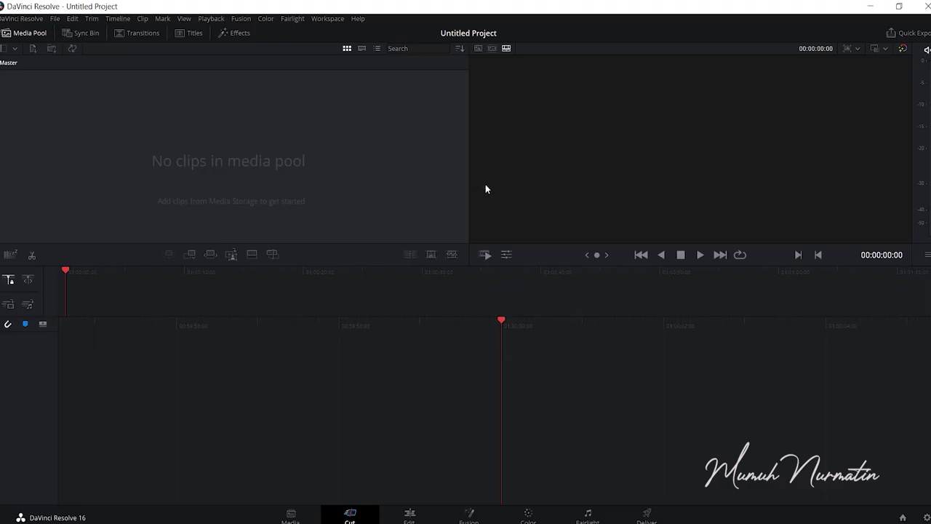
{"action": "left_click", "coordinate": [487, 187]}
Look at the Color page and then the Fusion page of the empty project.
{"action": "left_click", "coordinate": [499, 320]}
{"action": "left_click", "coordinate": [527, 517]}
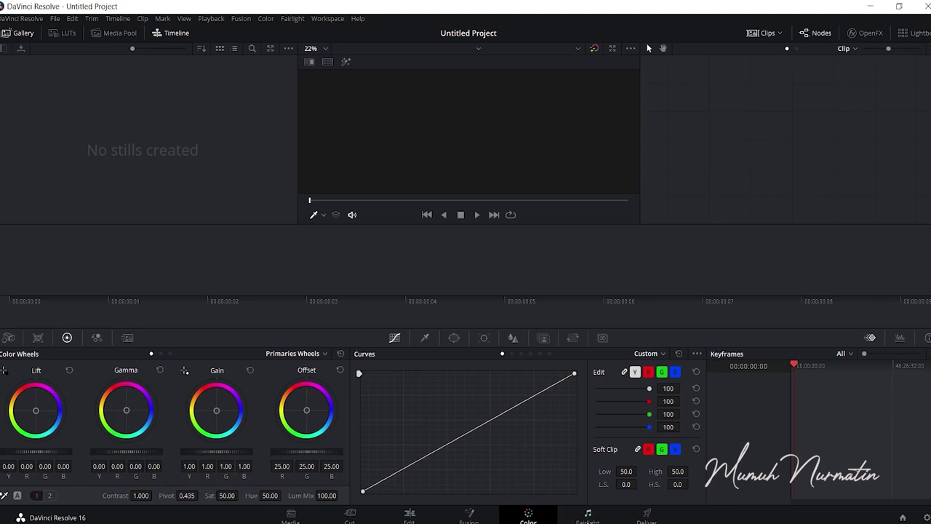
{"action": "left_click", "coordinate": [468, 518]}
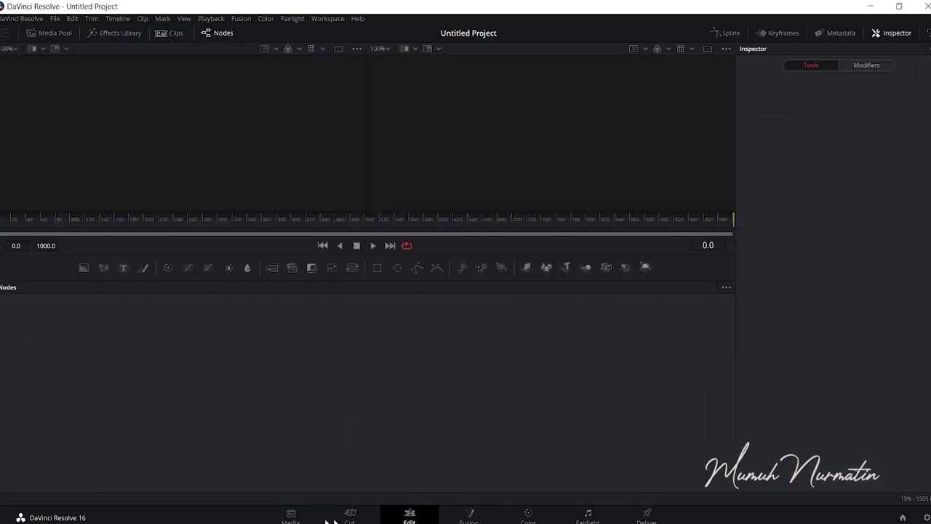
Return to the Edit page and browse the menu bar menus.
{"action": "left_click", "coordinate": [21, 18]}
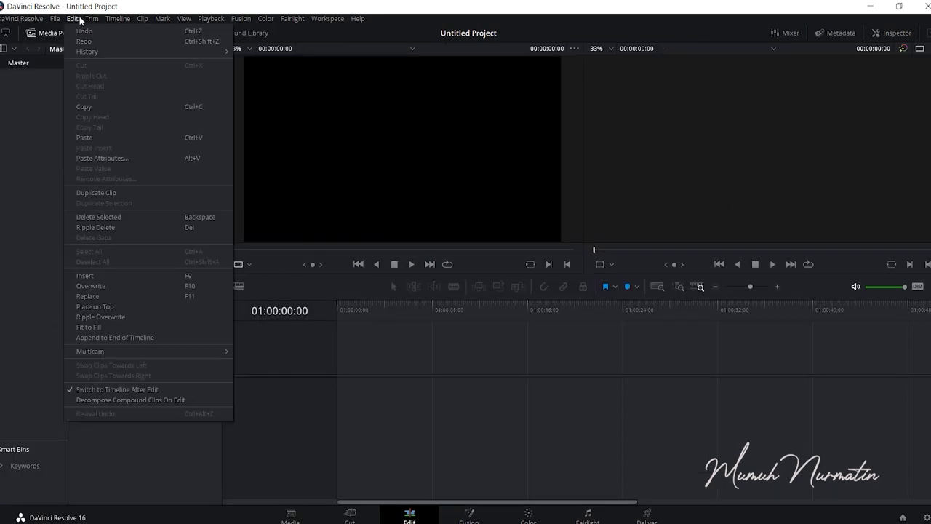
{"action": "mouse_move", "coordinate": [128, 19]}
{"action": "mouse_move", "coordinate": [21, 18]}
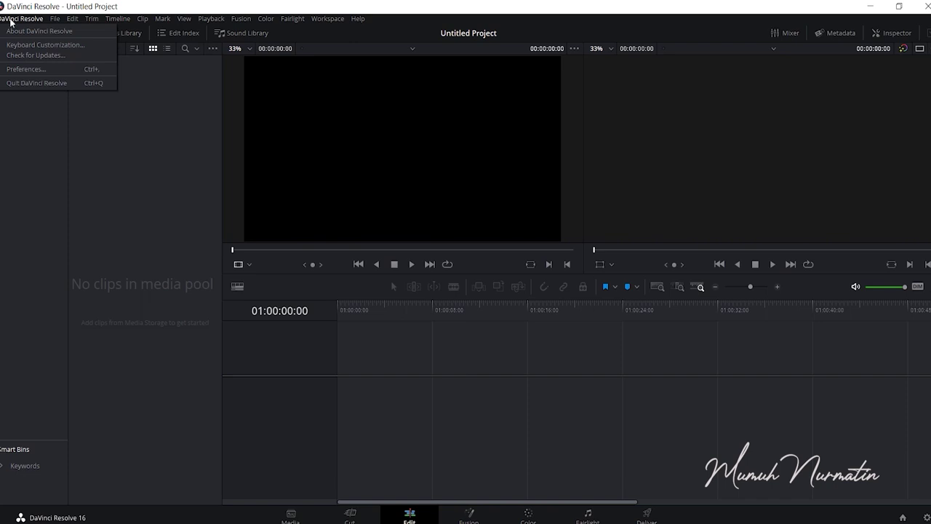
{"action": "mouse_move", "coordinate": [181, 19]}
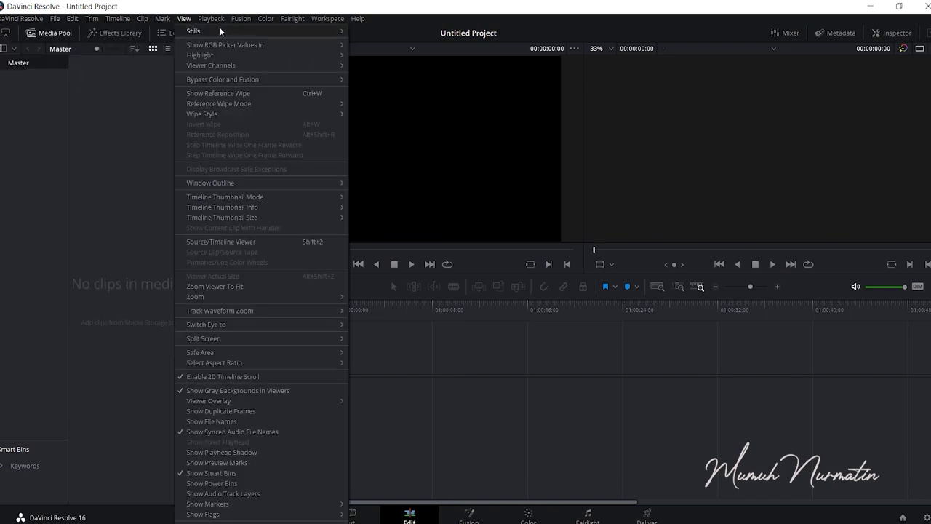
{"action": "mouse_move", "coordinate": [276, 33]}
{"action": "mouse_move", "coordinate": [360, 20]}
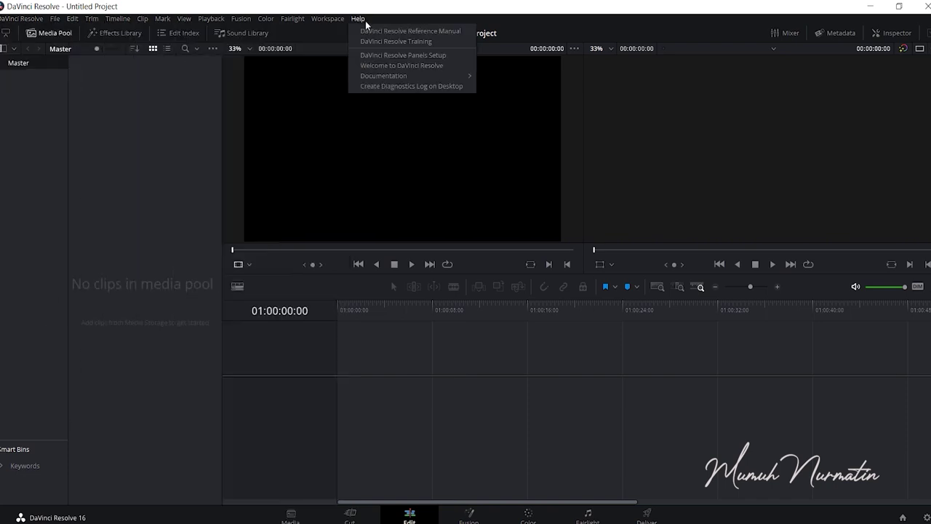